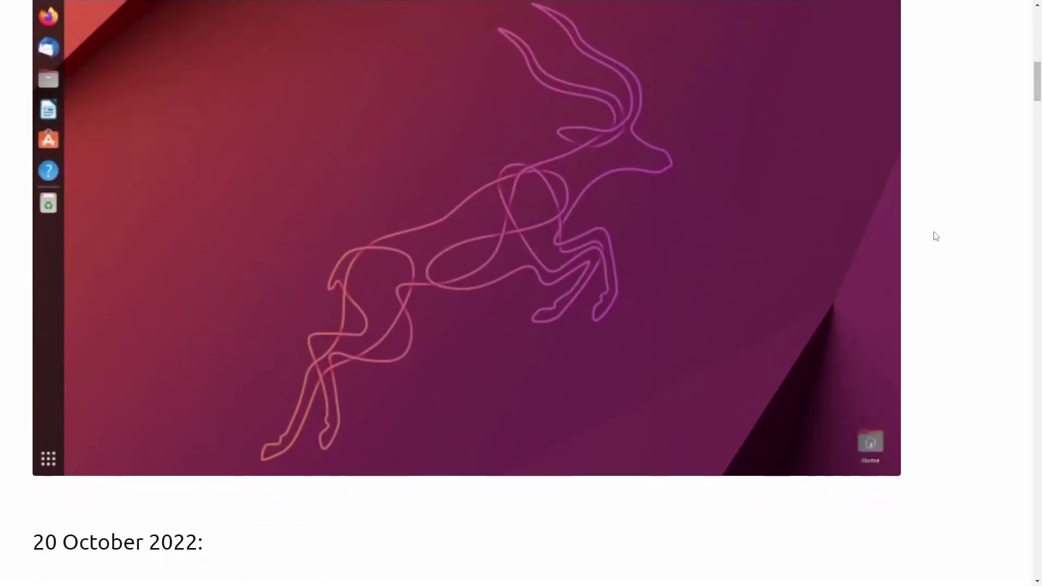
pyautogui.scroll(-10, 935, 236)
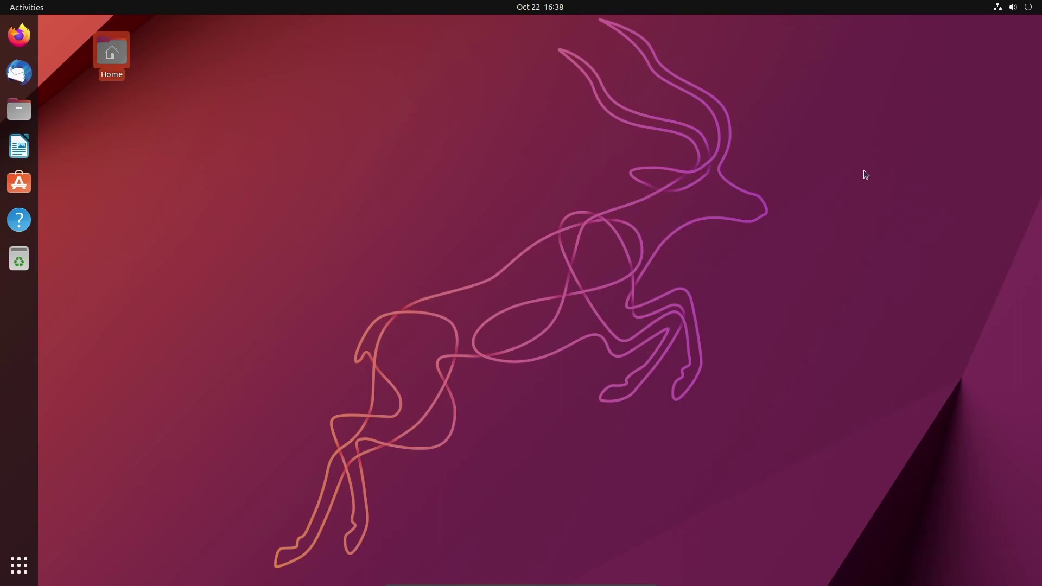
# - Deselect the desktop Home icon, then open the quick settings menu from the top-right tray
pyautogui.click(888, 170)
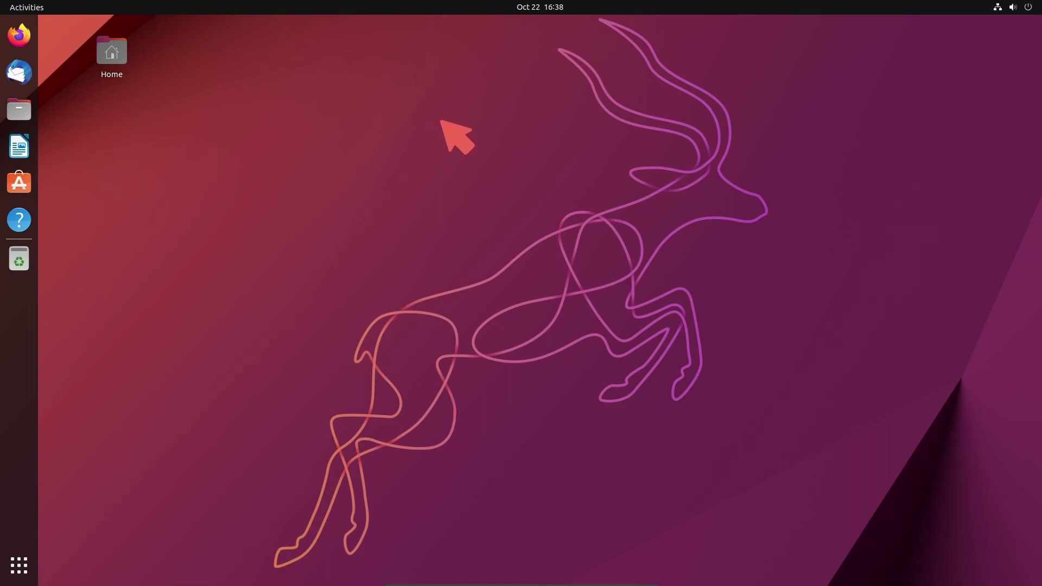
pyautogui.moveTo(448, 109)
pyautogui.mouseDown()
pyautogui.moveTo(464, 162)
pyautogui.moveTo(484, 158)
pyautogui.moveTo(525, 105)
pyautogui.moveTo(558, 139)
pyautogui.moveTo(658, 118)
pyautogui.moveTo(698, 93)
pyautogui.moveTo(723, 121)
pyautogui.mouseUp()
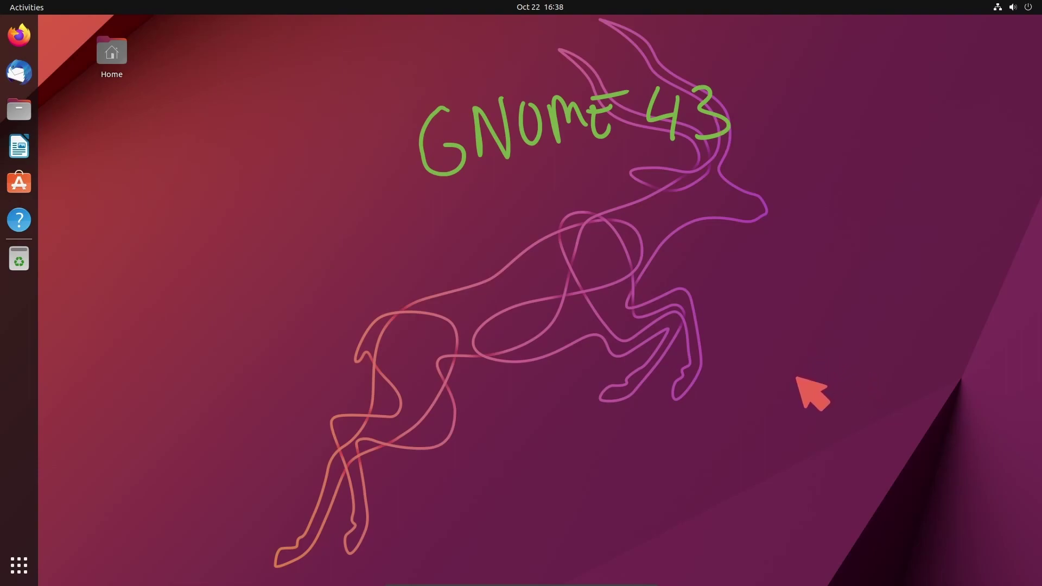
pyautogui.press('Escape')
pyautogui.click(1024, 8)
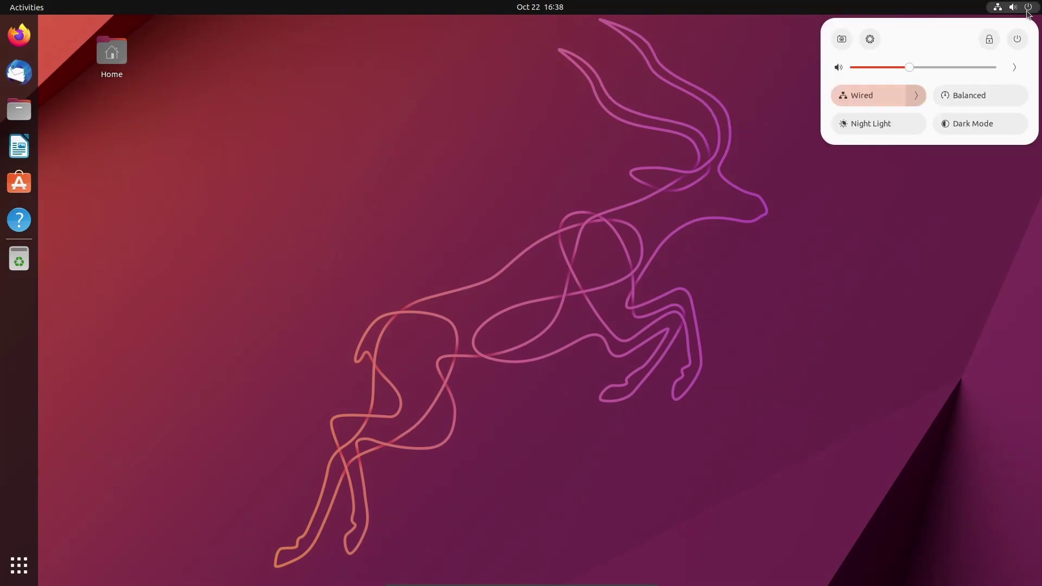
# - Toggle Dark Mode on and off, then view and close the Wired and sound output options
pyautogui.click(963, 124)
pyautogui.click(975, 126)
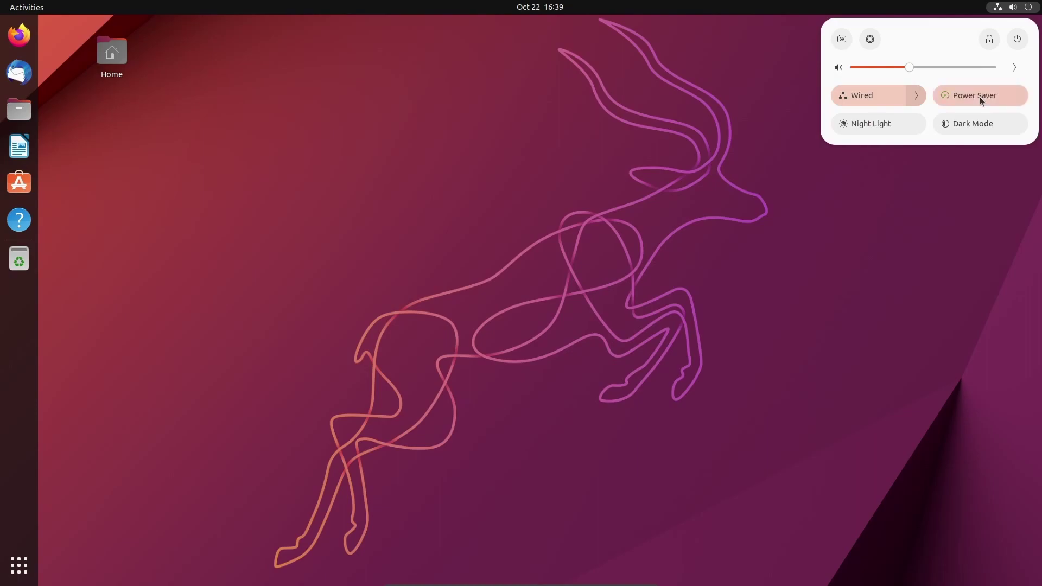
pyautogui.click(916, 98)
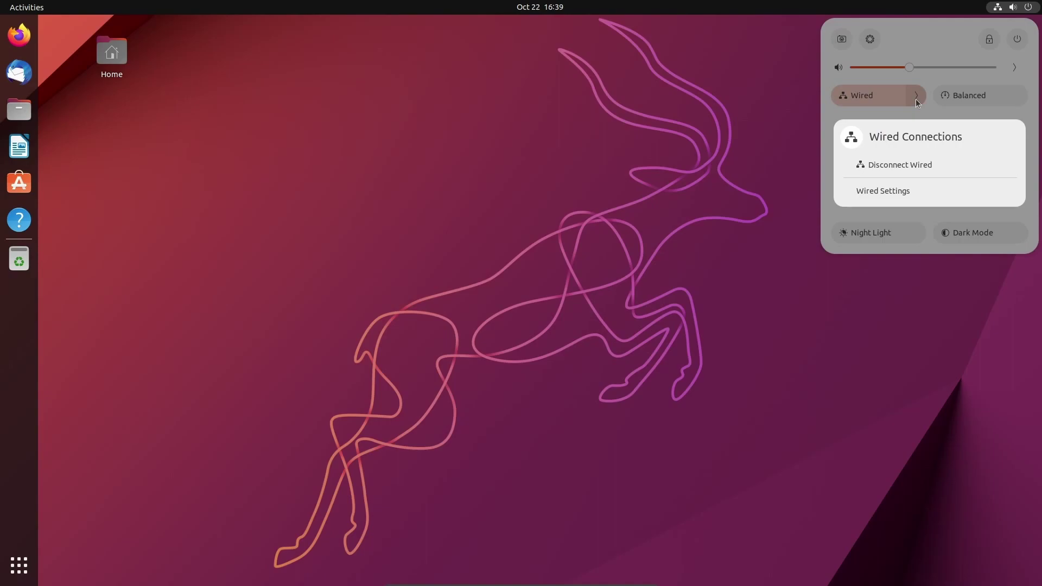
pyautogui.click(936, 80)
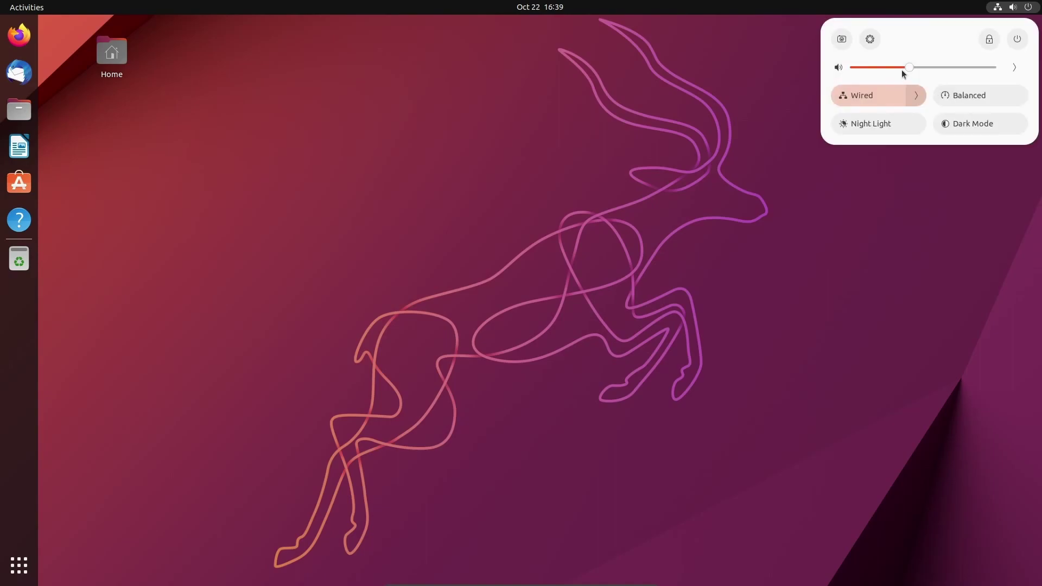
pyautogui.click(1014, 67)
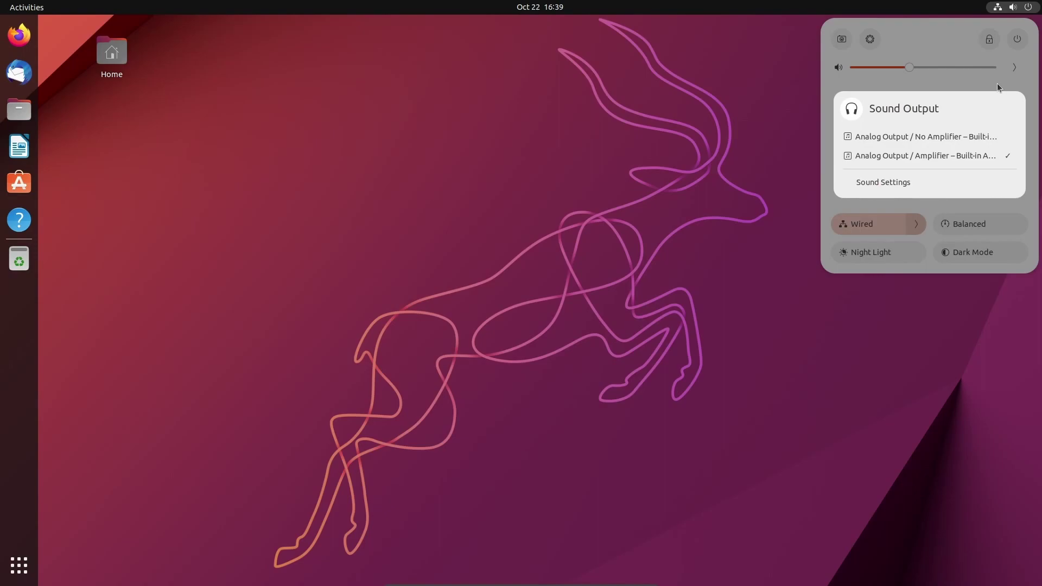
pyautogui.click(959, 60)
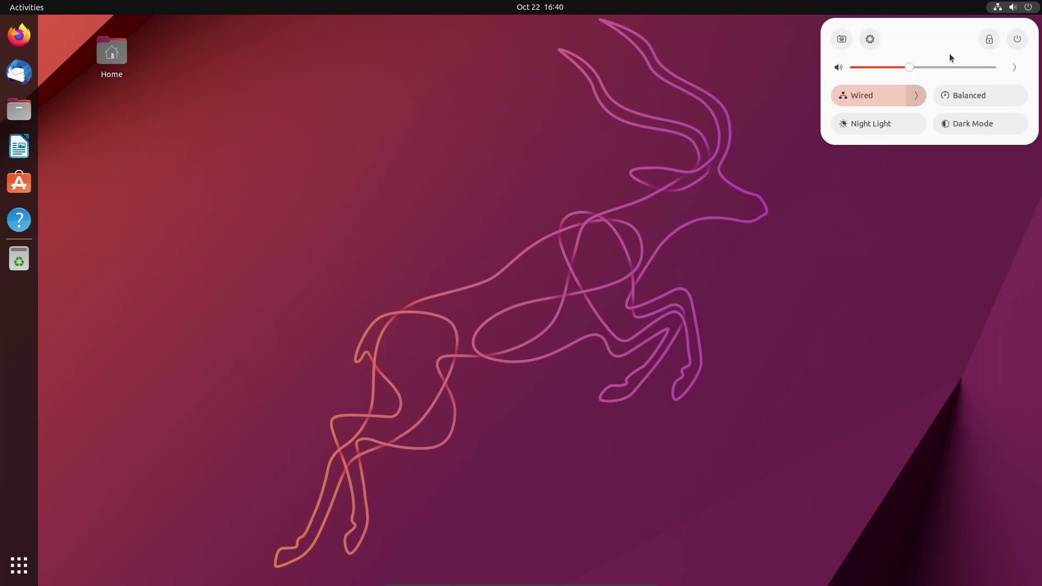
# - Open Settings and capture a screenshot of the selected Displays settings area
pyautogui.click(870, 39)
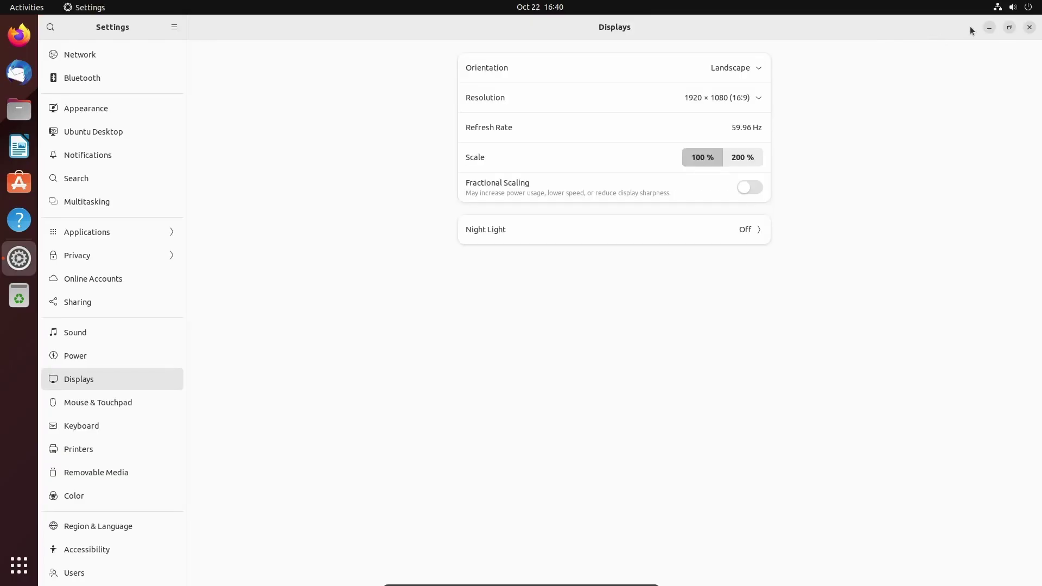
pyautogui.click(1012, 7)
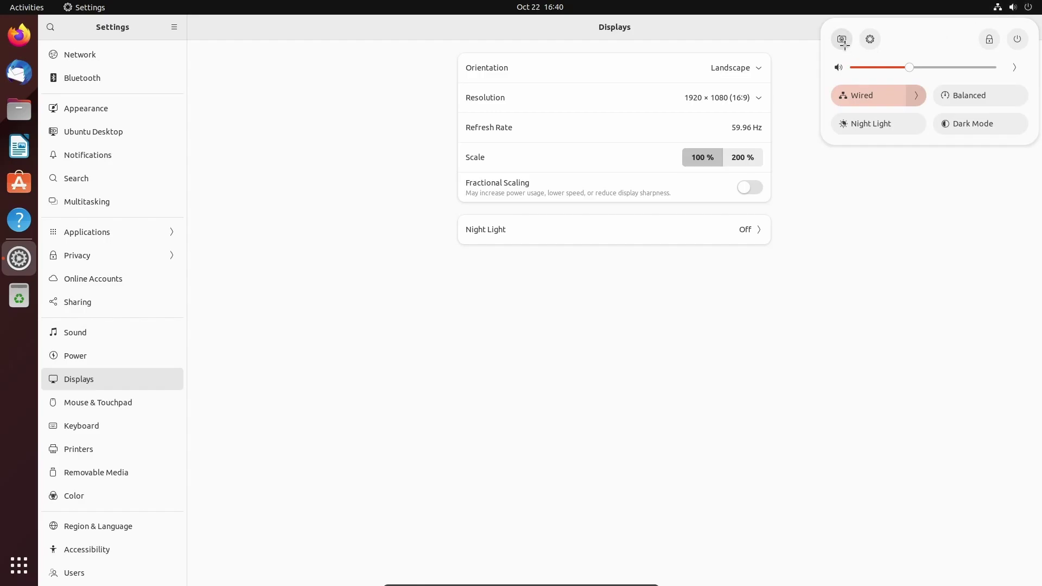
pyautogui.click(842, 39)
pyautogui.moveTo(407, 44); pyautogui.dragTo(807, 282)
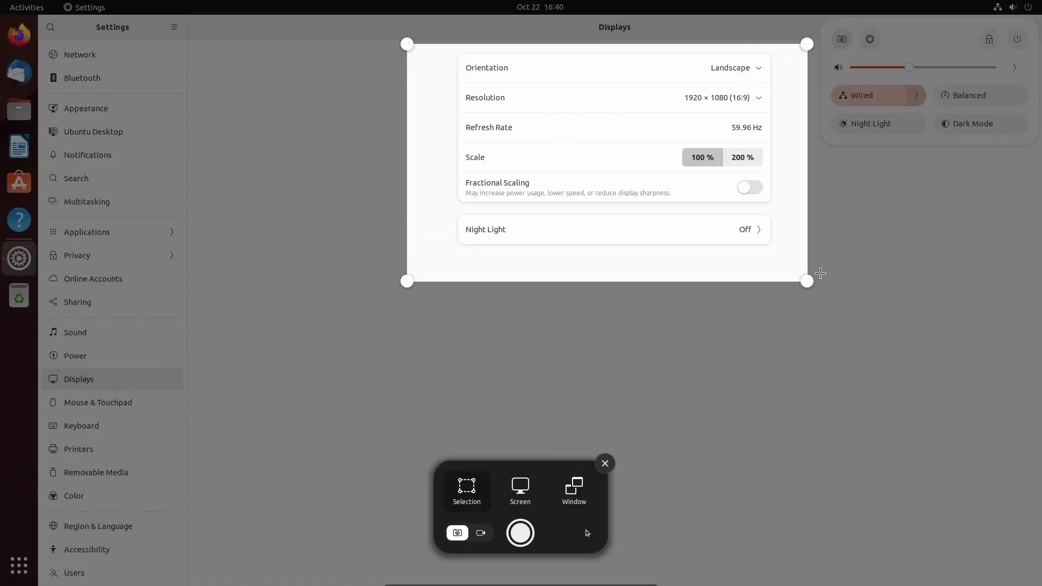
pyautogui.click(520, 532)
# - Close Settings, then view and dismiss the power off options in quick settings
pyautogui.click(1029, 27)
pyautogui.click(1013, 6)
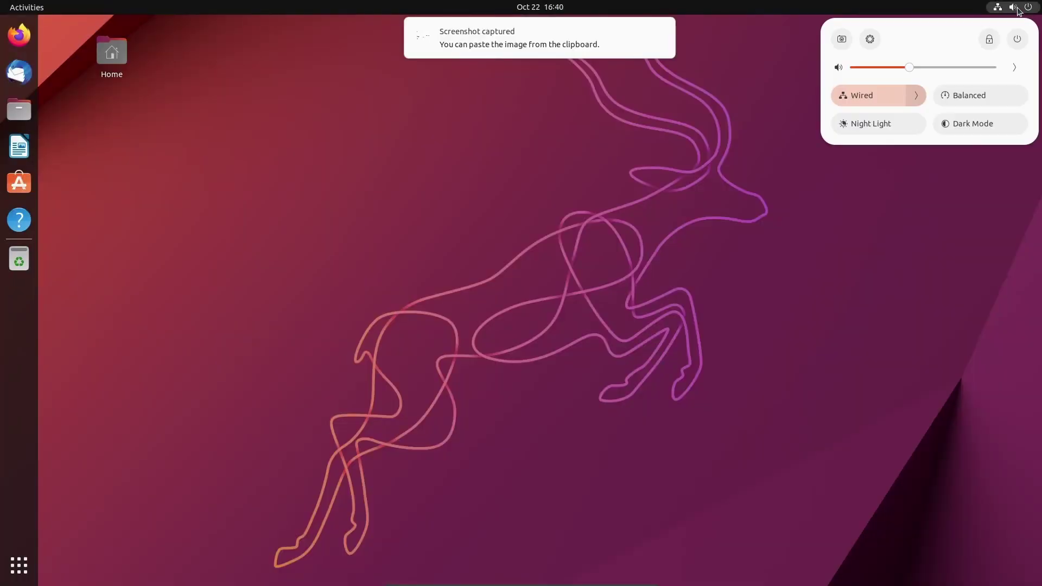
pyautogui.click(1012, 45)
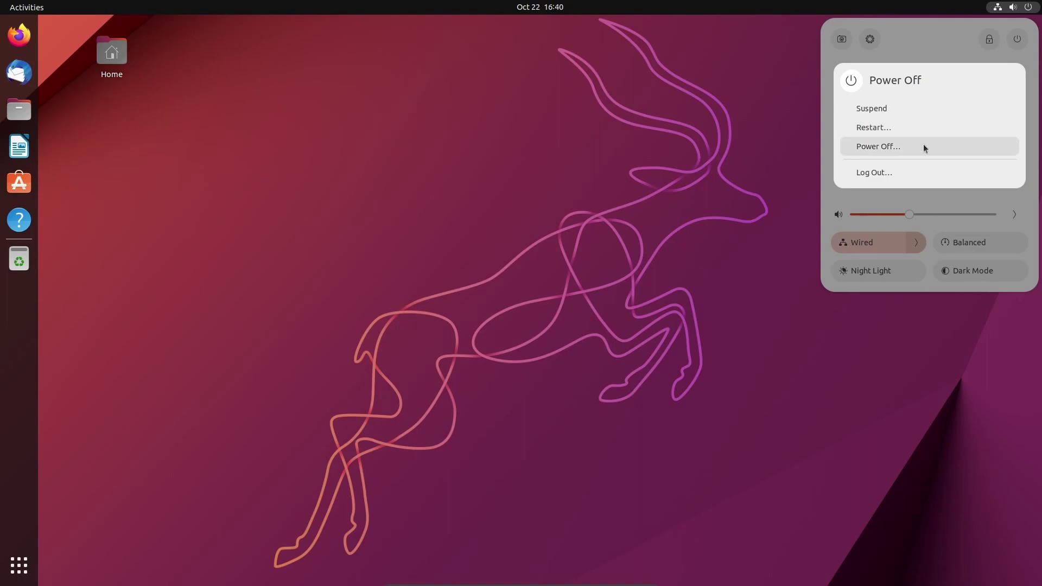
pyautogui.press('Escape')
pyautogui.press('Escape')
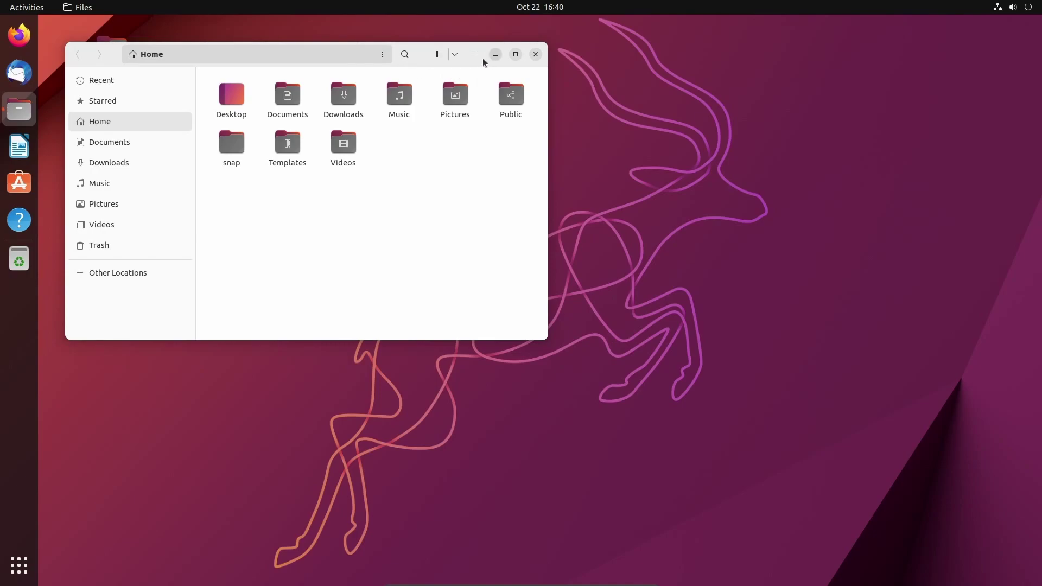
# - Enlarge, narrow and shrink the Files window, moving it off the desktop Home icon
pyautogui.moveTo(546, 341); pyautogui.dragTo(943, 551)
pyautogui.moveTo(815, 56); pyautogui.dragTo(834, 47)
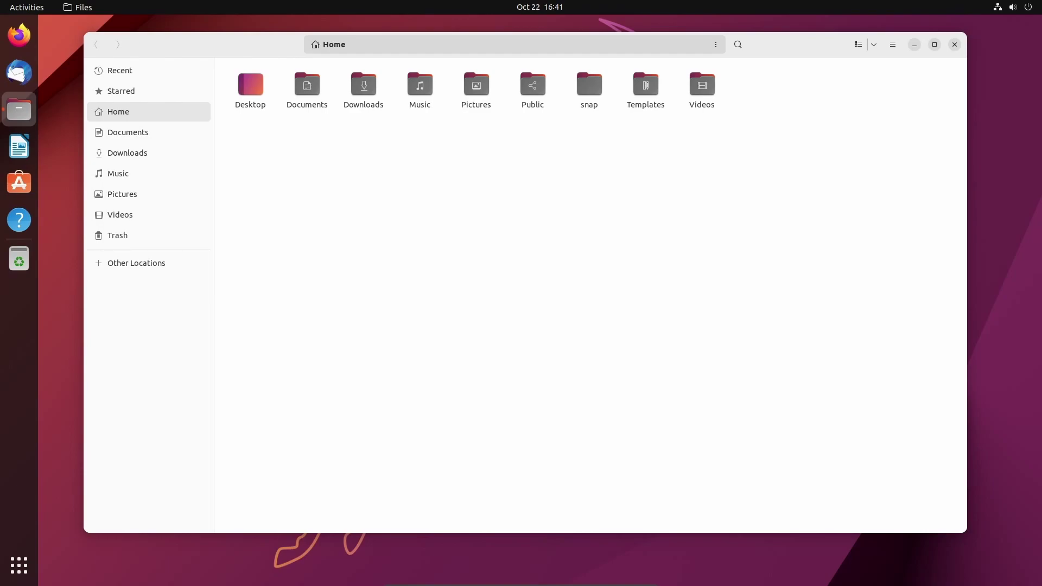
pyautogui.moveTo(967, 241); pyautogui.dragTo(349, 242)
pyautogui.moveTo(345, 534); pyautogui.dragTo(335, 328)
pyautogui.moveTo(232, 53); pyautogui.dragTo(403, 88)
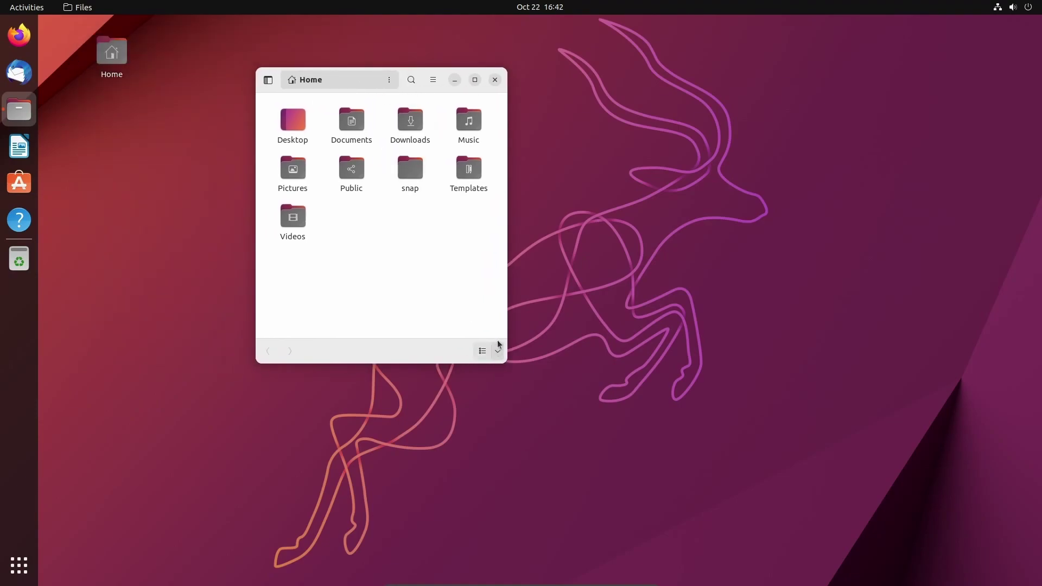
# - Narrow the Files window to three folder columns and toggle the places sidebar on and off
pyautogui.moveTo(505, 365); pyautogui.dragTo(886, 520)
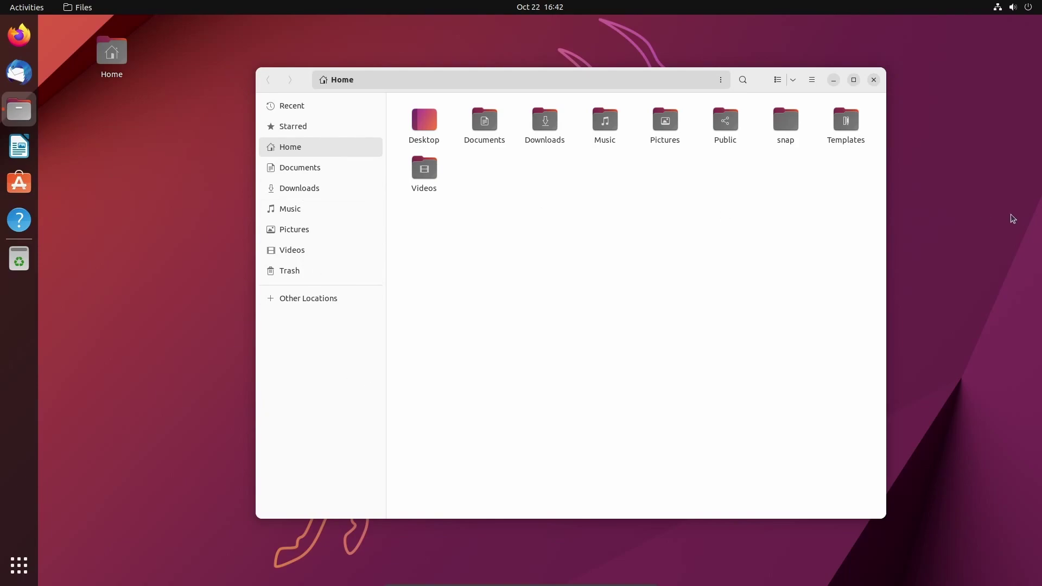
pyautogui.moveTo(890, 233); pyautogui.dragTo(342, 258)
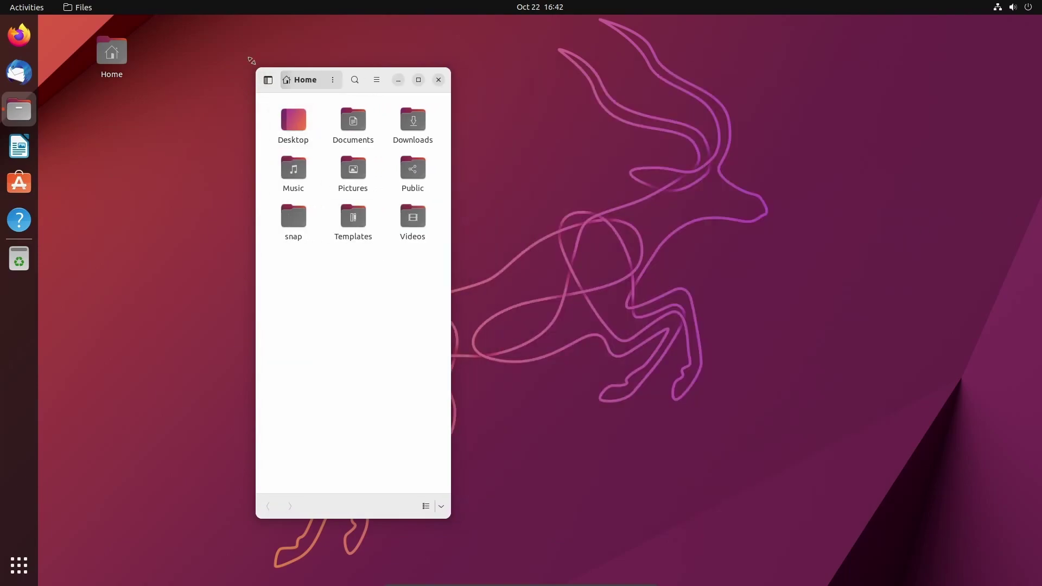
pyautogui.click(269, 81)
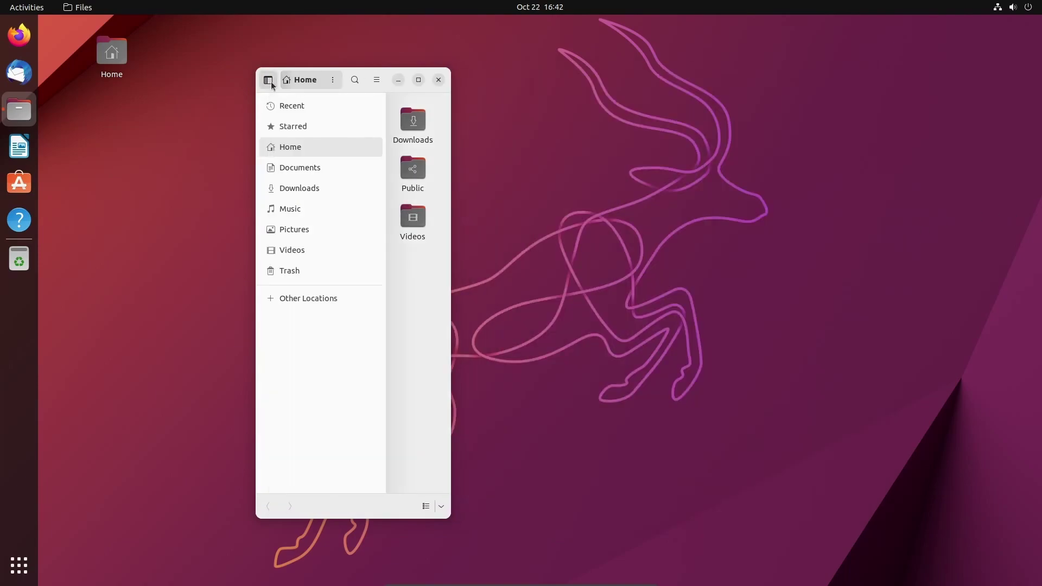
pyautogui.click(270, 82)
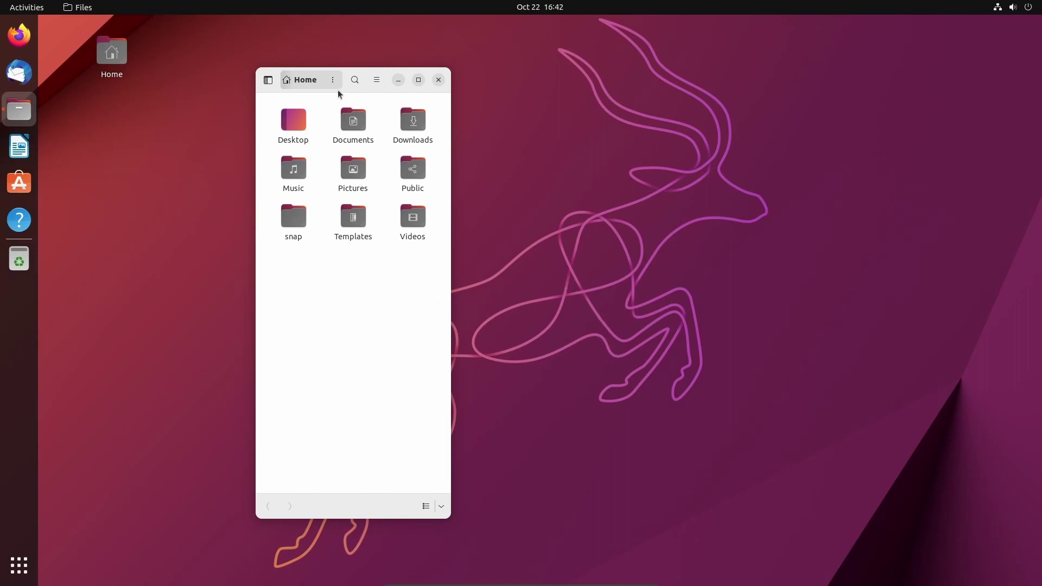
# - Drag the Files window's right edge outward until the sidebar returns and nine folders fit in one row
pyautogui.moveTo(450, 299); pyautogui.dragTo(904, 299)
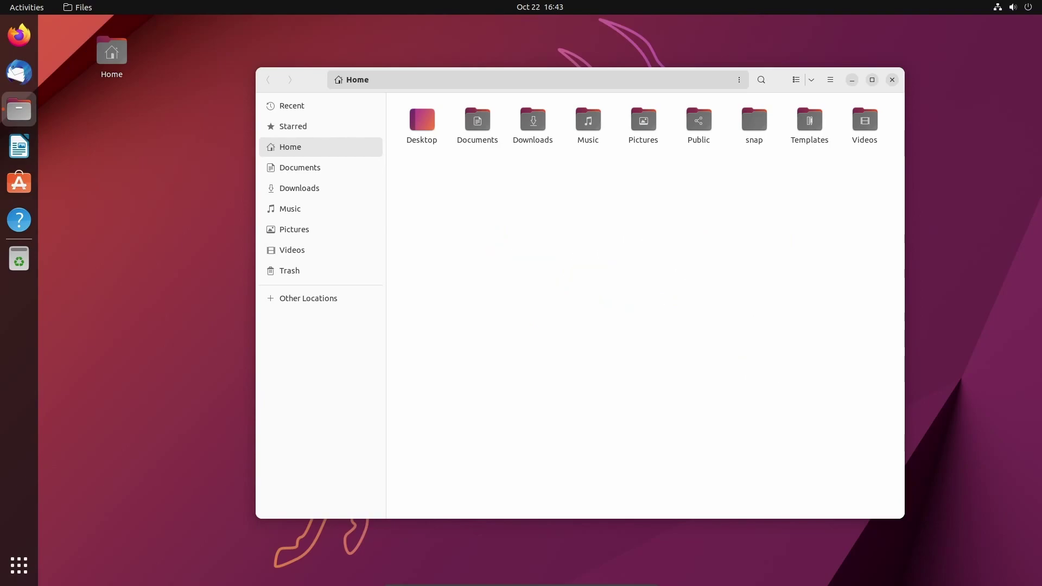
# - Open three Files windows, select the screenshot PNG and move the Screenshots window right
pyautogui.click(893, 81)
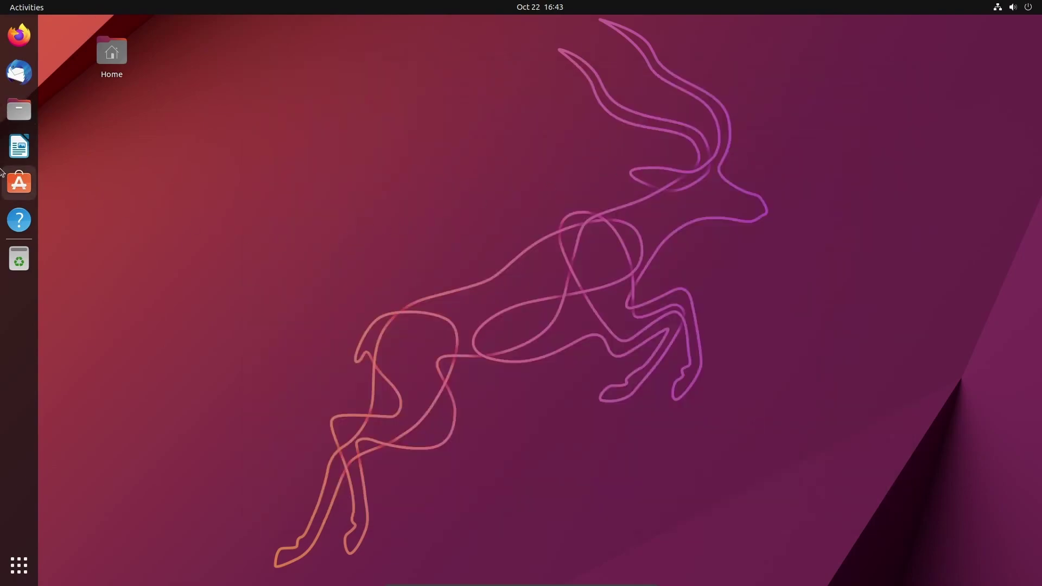
pyautogui.click(19, 109)
pyautogui.rightClick(19, 109)
pyautogui.click(57, 58)
pyautogui.rightClick(19, 109)
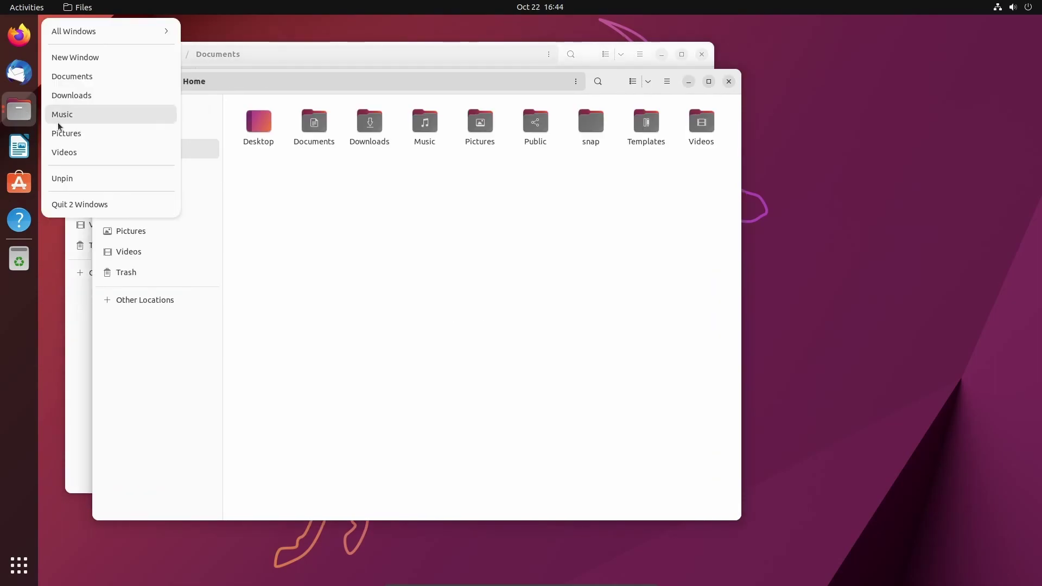
pyautogui.click(81, 56)
pyautogui.click(283, 185)
pyautogui.moveTo(638, 108); pyautogui.dragTo(856, 109)
# - Switch workspaces in the overview, bring the Home window forward, then the Screenshots window
pyautogui.moveTo(0, 1)
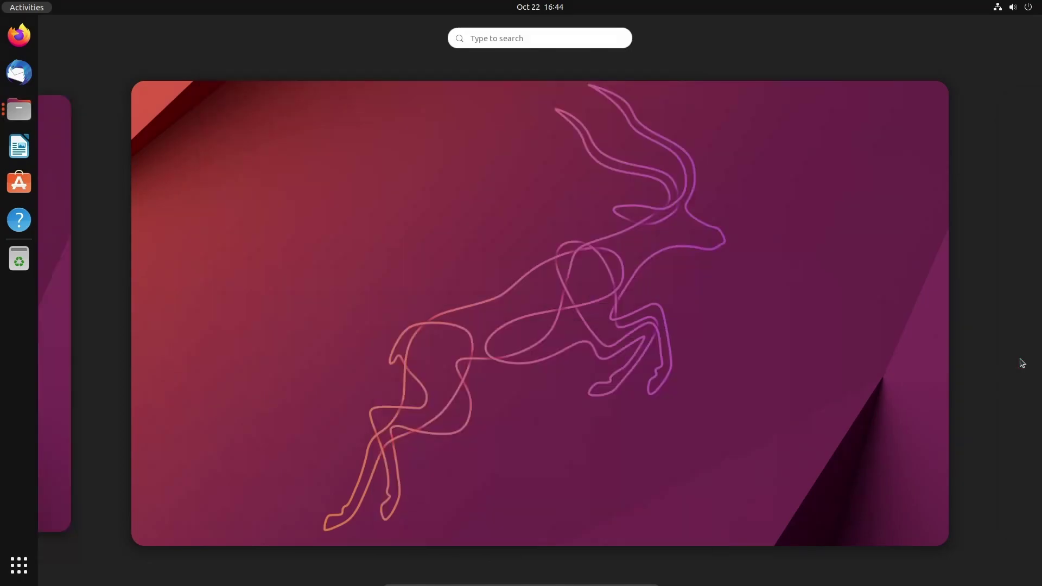
pyautogui.click(1020, 364)
pyautogui.click(53, 342)
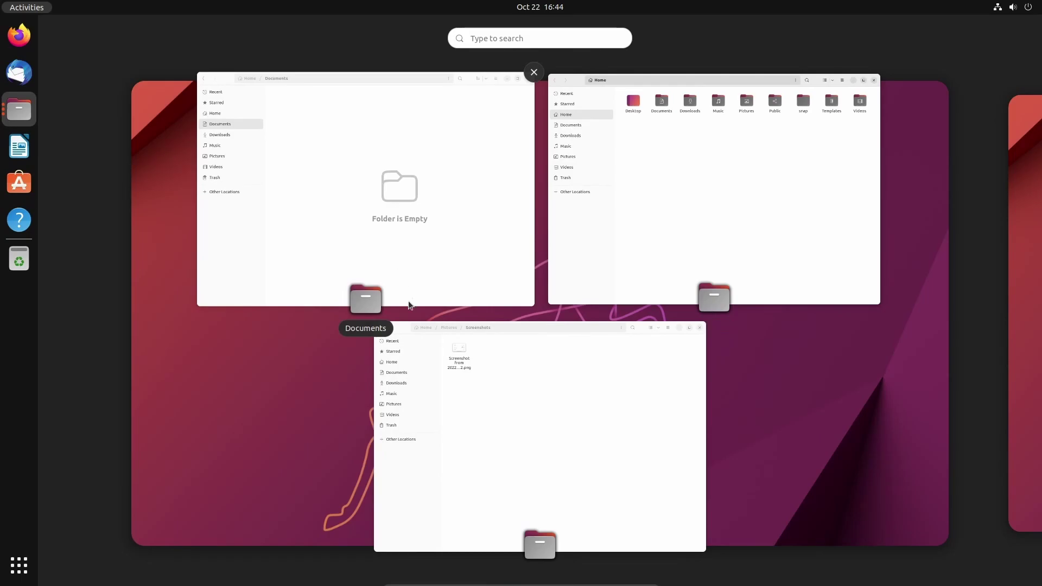
pyautogui.click(647, 284)
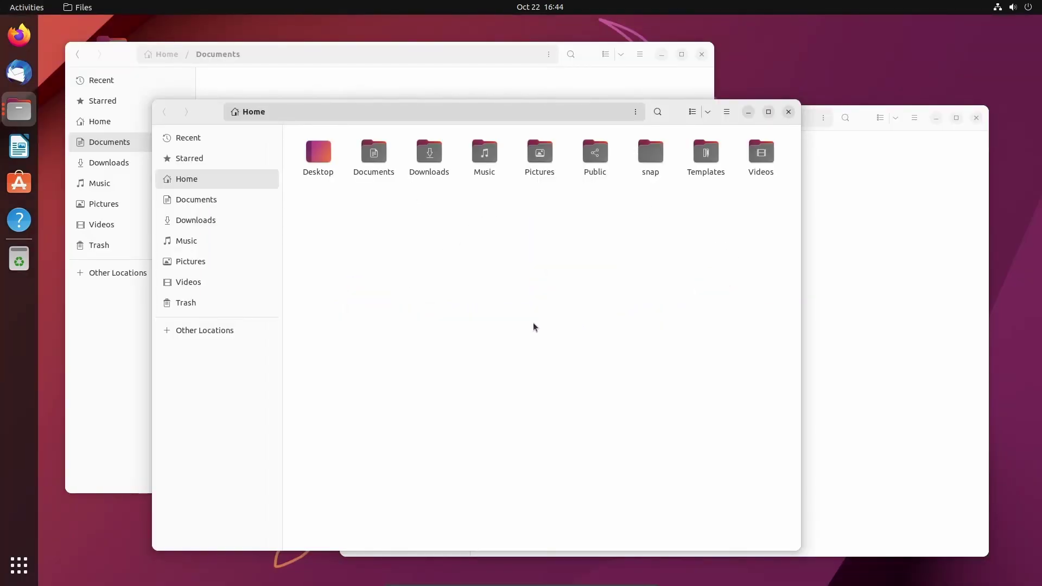
pyautogui.click(25, 7)
pyautogui.click(656, 395)
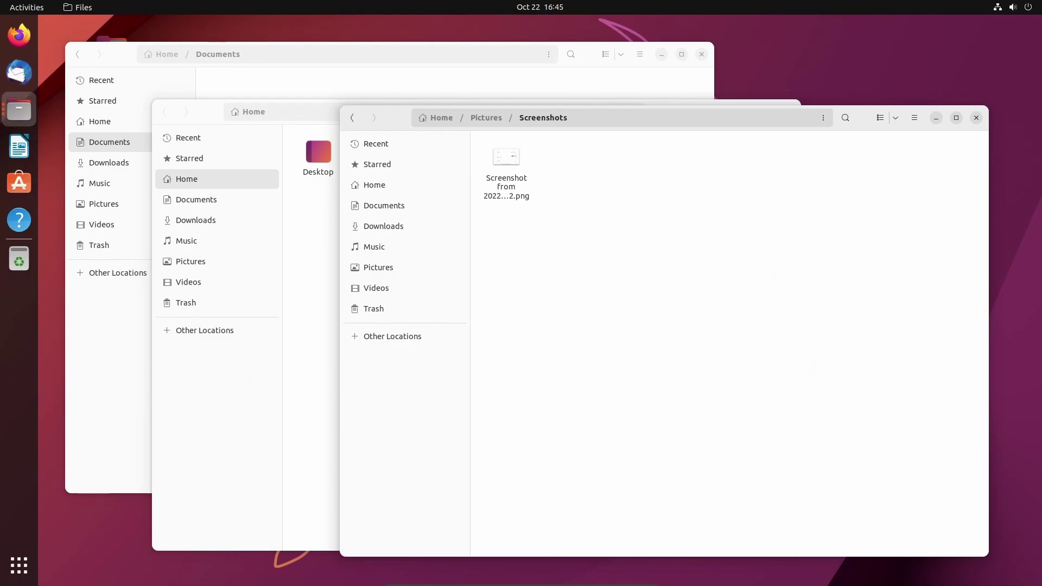
# - Launch Terminal by searching 'term' and enlarge its text size
pyautogui.press('super')
pyautogui.write('term')
pyautogui.press('Return')
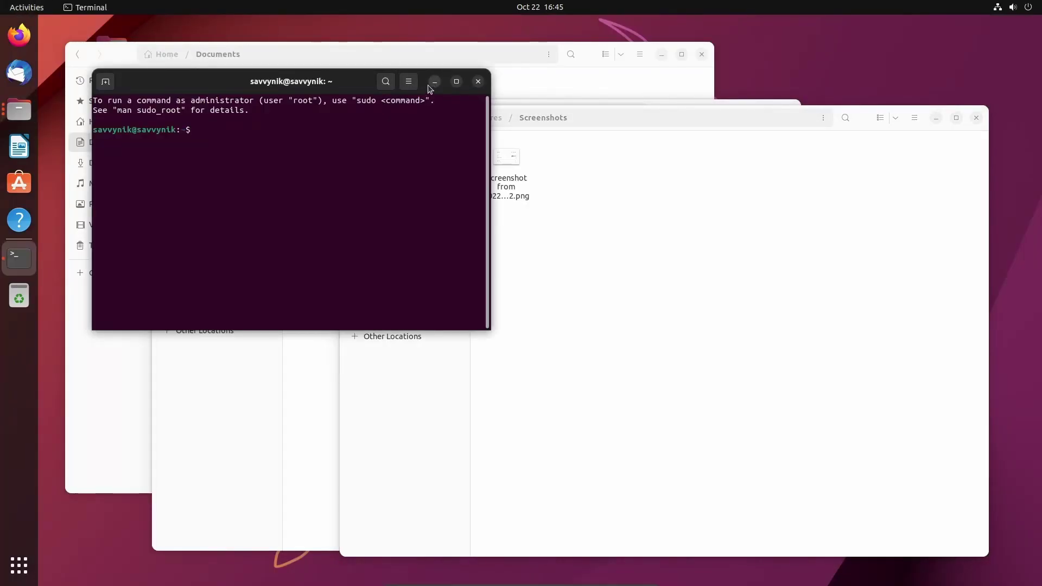
pyautogui.hotkey('ctrl', '+')
pyautogui.hotkey('ctrl', '+')
pyautogui.hotkey('ctrl', '+')
pyautogui.hotkey('ctrl', '+')
# - Run uname -a to show kernel 5.19.0-23-generic, highlighting the version in the output
pyautogui.write('uname -a')
pyautogui.press('Return')
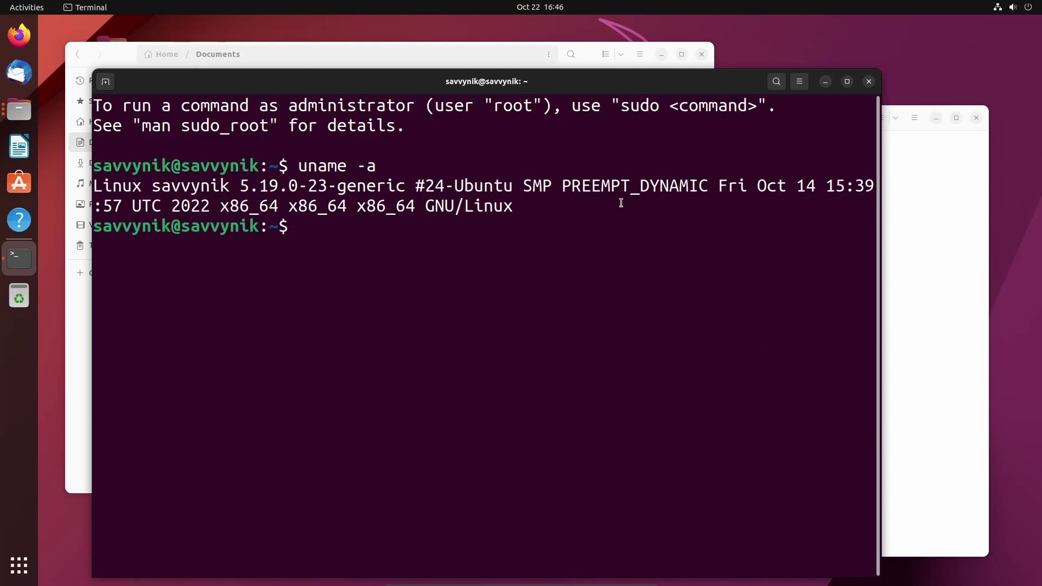
pyautogui.moveTo(620, 201); pyautogui.dragTo(337, 186)
pyautogui.click(290, 193)
pyautogui.click(473, 224)
pyautogui.scroll(-1, 405, 173)
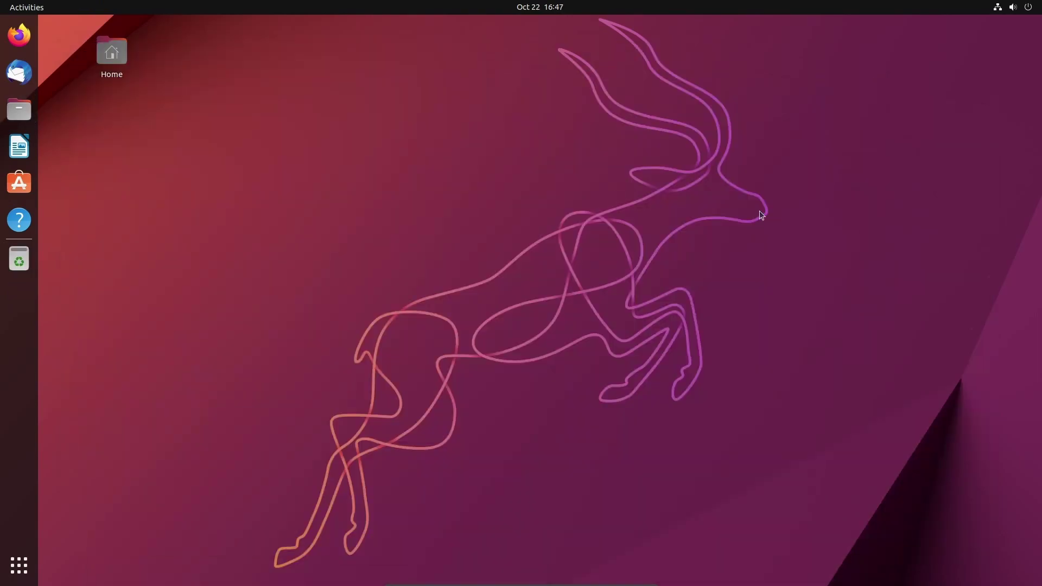
pyautogui.moveTo(437, 131)
pyautogui.mouseDown()
pyautogui.moveTo(463, 124)
pyautogui.moveTo(556, 137)
pyautogui.moveTo(628, 130)
pyautogui.moveTo(643, 104)
pyautogui.moveTo(671, 109)
pyautogui.mouseUp()
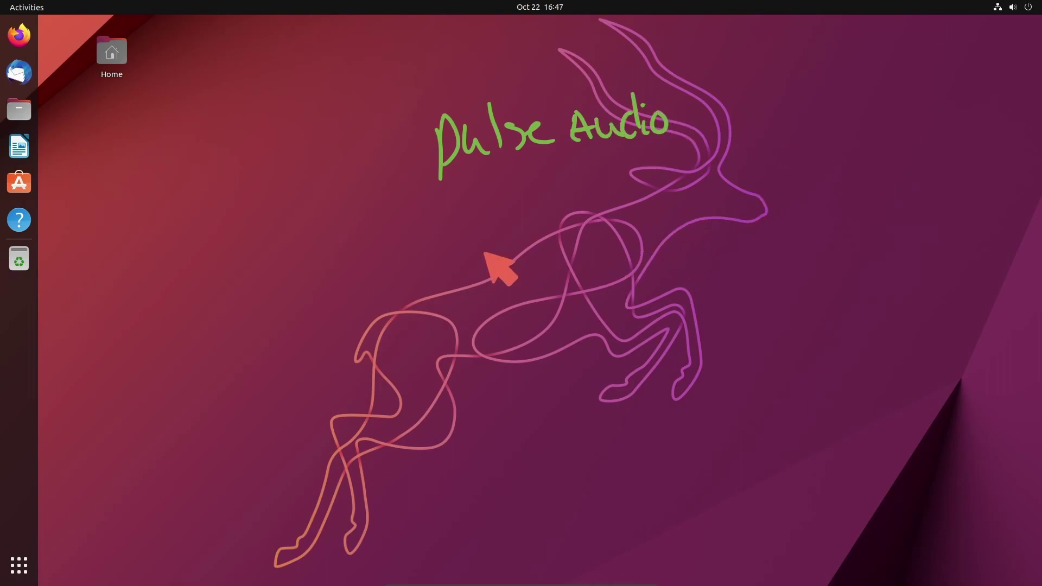
pyautogui.moveTo(470, 205)
pyautogui.mouseDown()
pyautogui.moveTo(479, 221)
pyautogui.moveTo(491, 197)
pyautogui.moveTo(528, 206)
pyautogui.moveTo(518, 223)
pyautogui.moveTo(544, 213)
pyautogui.moveTo(451, 252)
pyautogui.moveTo(503, 235)
pyautogui.mouseUp()
pyautogui.moveTo(442, 169)
pyautogui.mouseDown()
pyautogui.moveTo(525, 124)
pyautogui.moveTo(649, 158)
pyautogui.mouseUp()
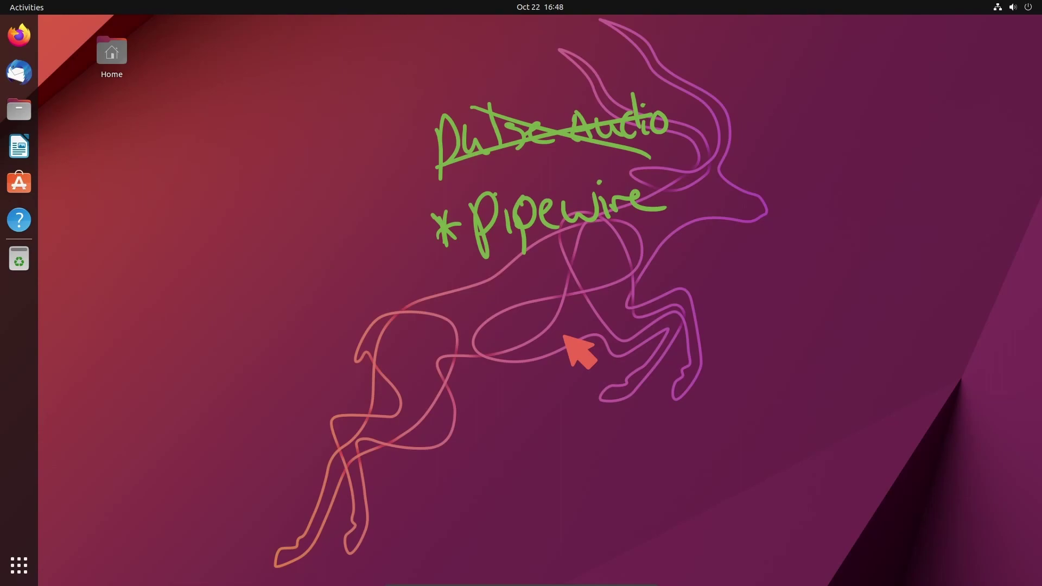
pyautogui.moveTo(750, 305)
pyautogui.mouseDown()
pyautogui.moveTo(807, 289)
pyautogui.moveTo(820, 264)
pyautogui.moveTo(823, 299)
pyautogui.mouseUp()
pyautogui.moveTo(836, 279); pyautogui.dragTo(839, 289)
pyautogui.moveTo(710, 248); pyautogui.dragTo(700, 297)
pyautogui.click(725, 289)
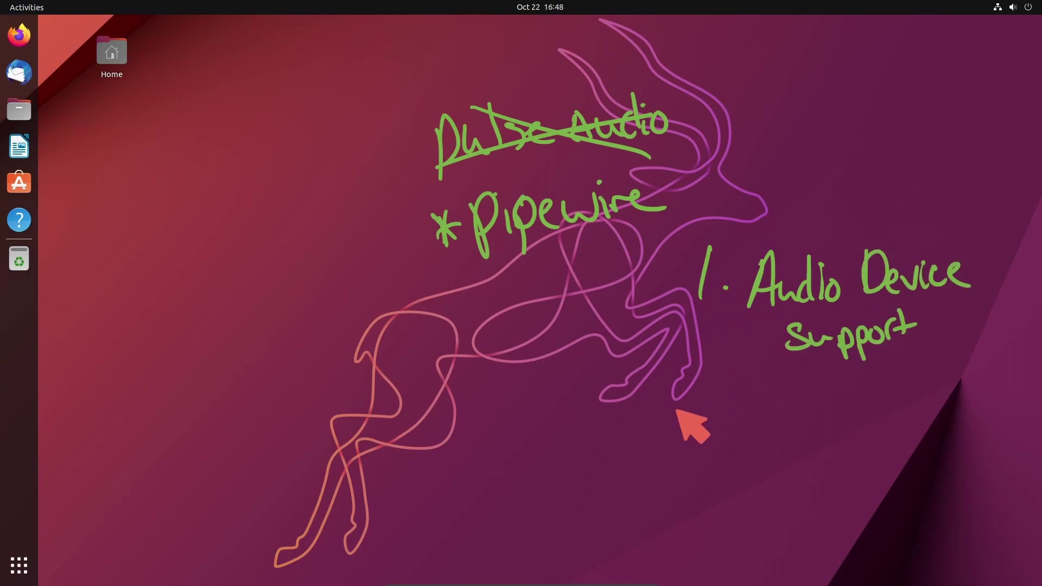
pyautogui.moveTo(676, 402); pyautogui.dragTo(708, 434)
pyautogui.click(726, 431)
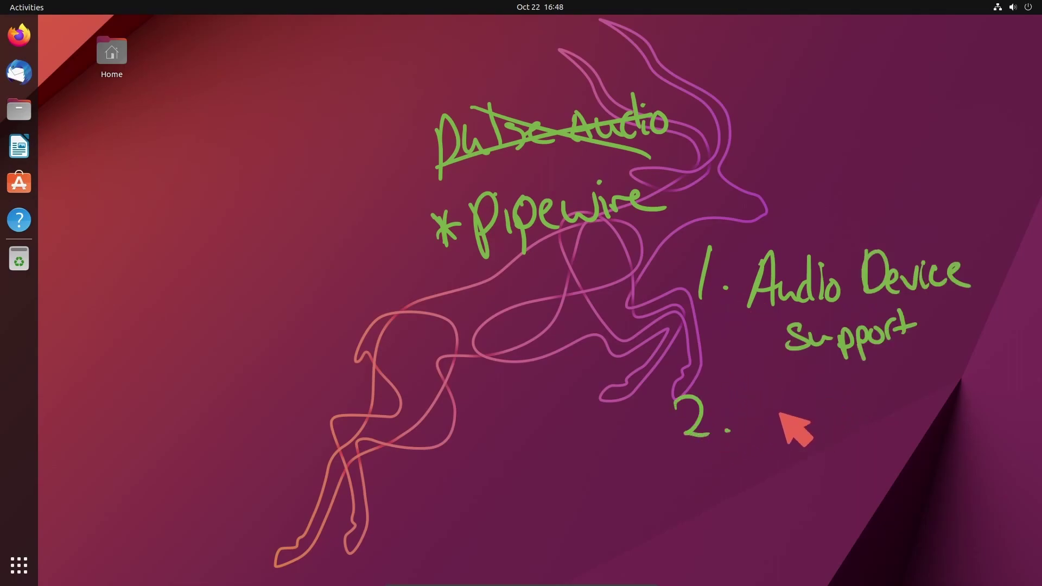
pyautogui.moveTo(760, 394)
pyautogui.mouseDown()
pyautogui.moveTo(801, 431)
pyautogui.moveTo(856, 400)
pyautogui.moveTo(903, 414)
pyautogui.moveTo(984, 404)
pyautogui.mouseUp()
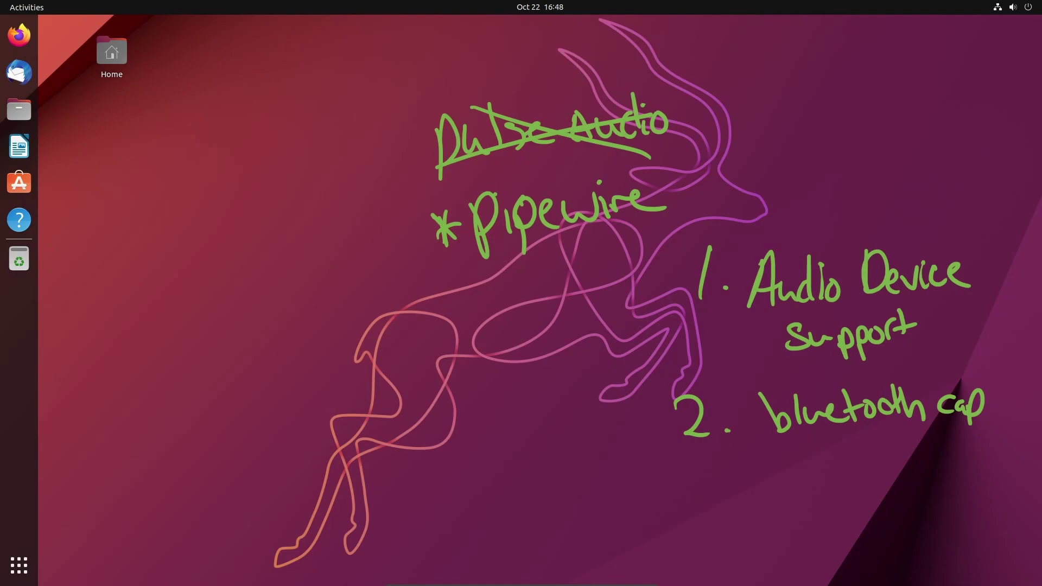
pyautogui.hotkey('shift', 'F9')
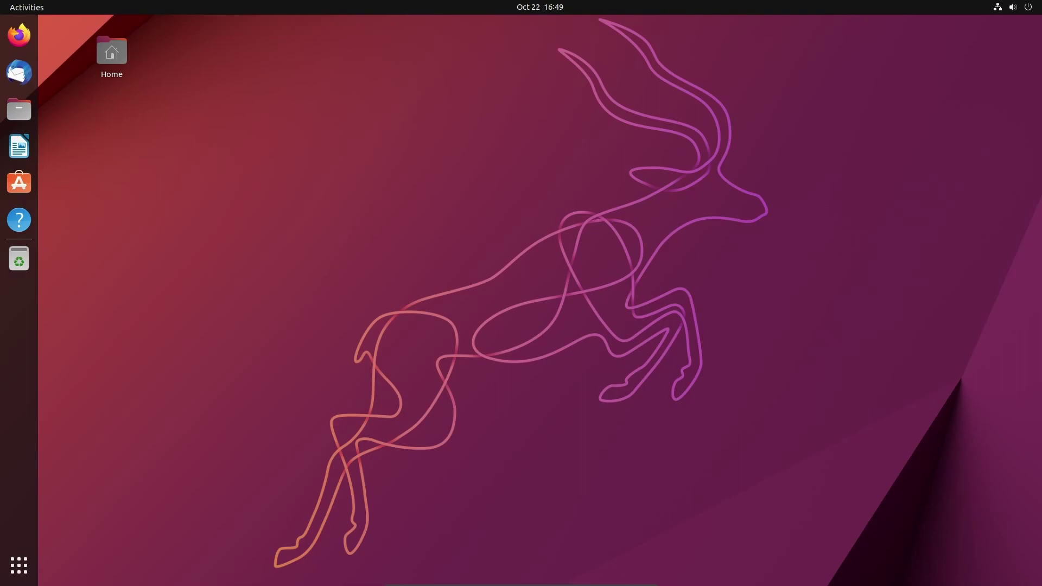
pyautogui.moveTo(514, 102)
pyautogui.mouseDown()
pyautogui.moveTo(501, 159)
pyautogui.moveTo(554, 154)
pyautogui.moveTo(574, 139)
pyautogui.moveTo(635, 153)
pyautogui.moveTo(720, 123)
pyautogui.moveTo(723, 142)
pyautogui.mouseUp()
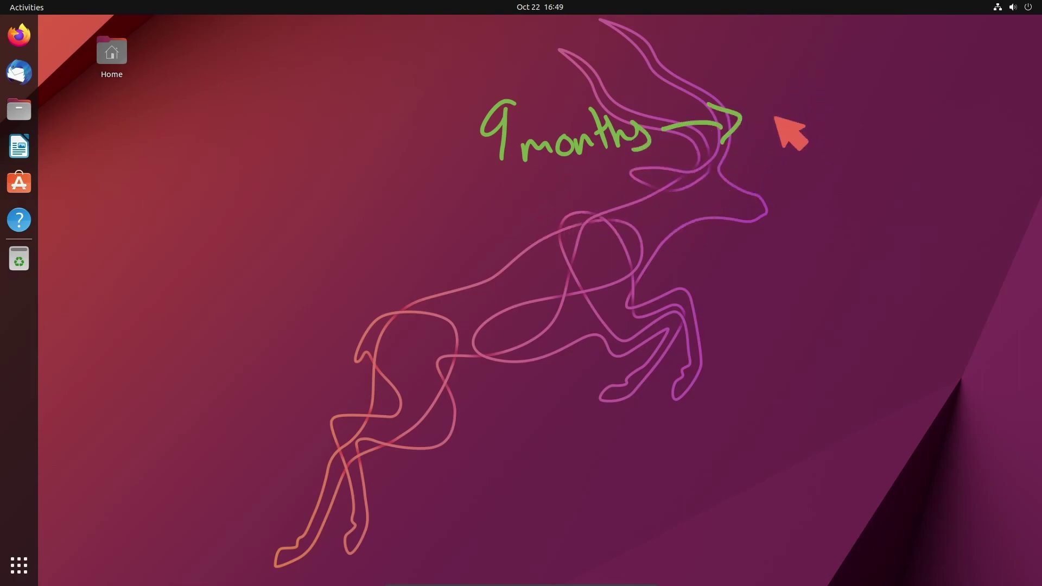
pyautogui.moveTo(767, 82); pyautogui.dragTo(800, 143)
pyautogui.moveTo(789, 96); pyautogui.dragTo(827, 91)
pyautogui.moveTo(813, 100); pyautogui.dragTo(814, 147)
pyautogui.moveTo(860, 88); pyautogui.dragTo(834, 144)
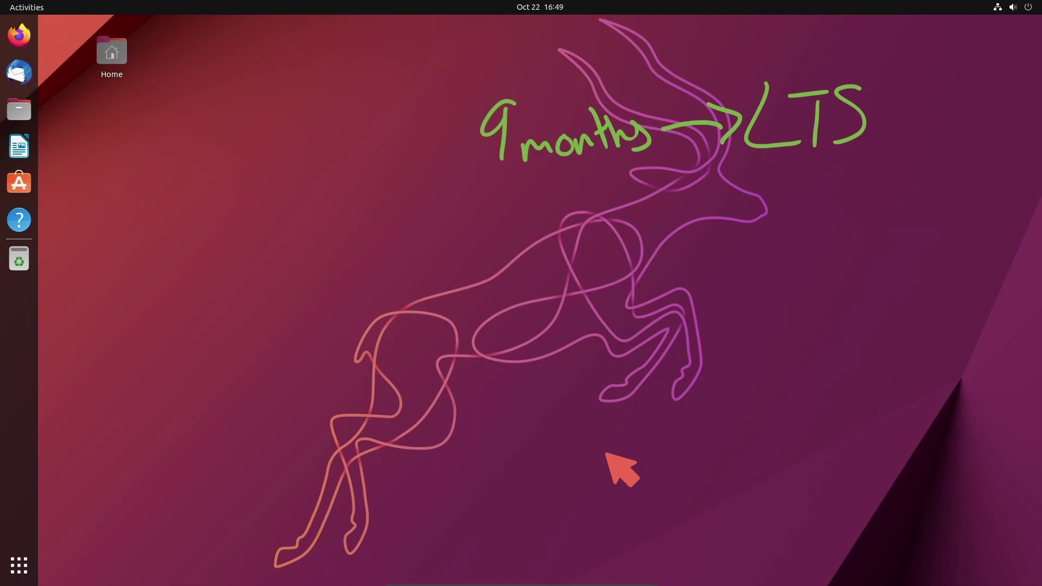
pyautogui.press('F9')
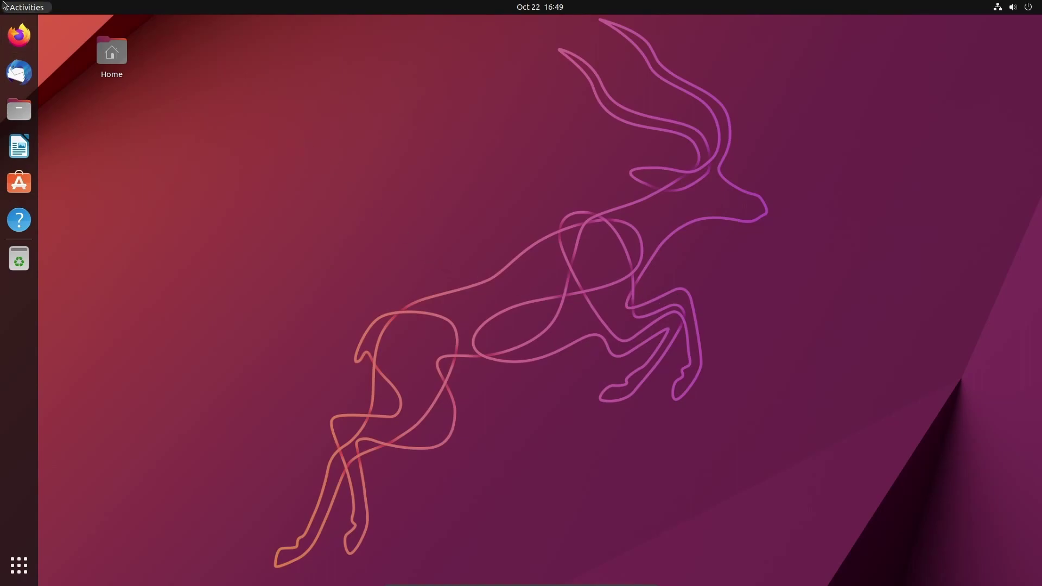
# - Centre the Image Viewer window, annotate it as 'Webp images', then close it with Ctrl+W
pyautogui.moveTo(3, 3)
pyautogui.click(392, 94)
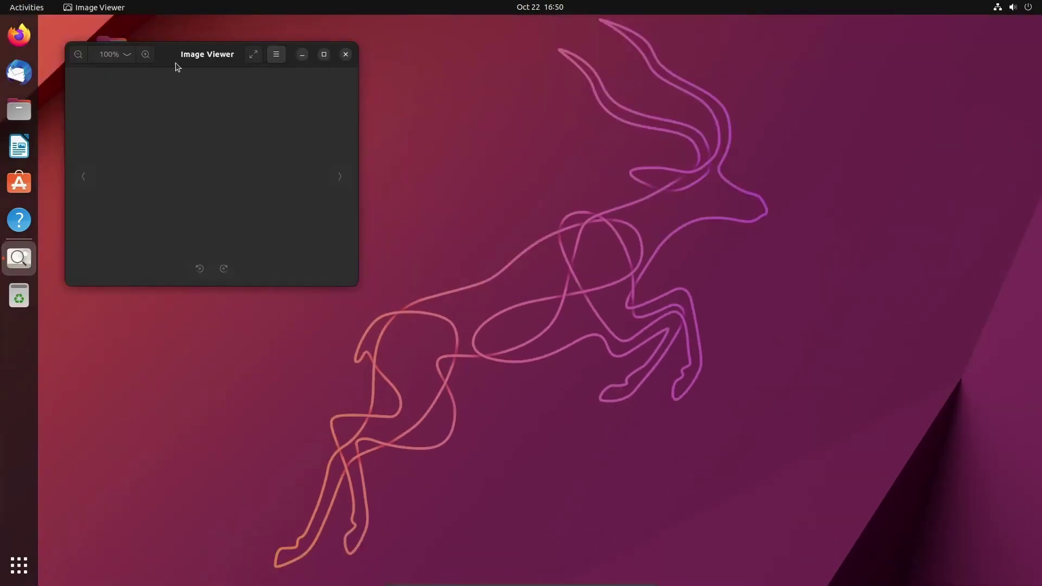
pyautogui.moveTo(174, 60); pyautogui.dragTo(546, 116)
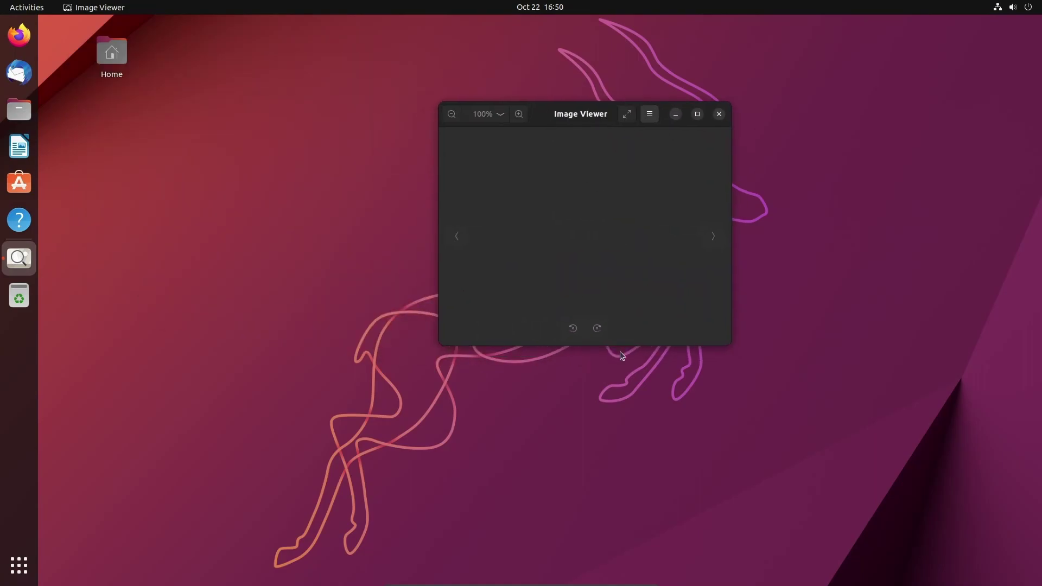
pyautogui.moveTo(721, 348); pyautogui.dragTo(809, 416)
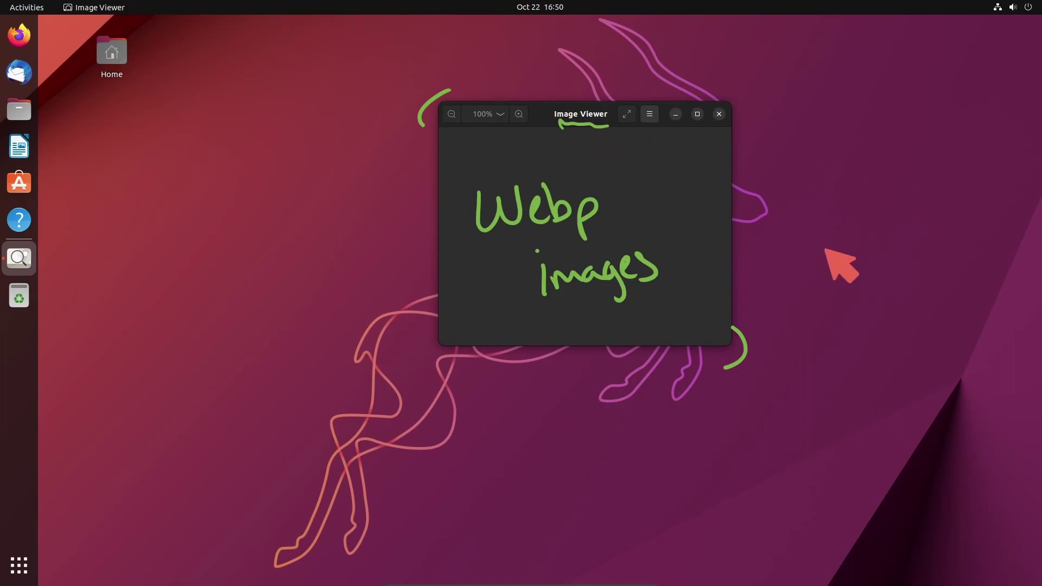
pyautogui.hotkey('ctrl', 'w')
# - Open Ubuntu Software from the overview to look up Steam, then close the store window
pyautogui.click(18, 7)
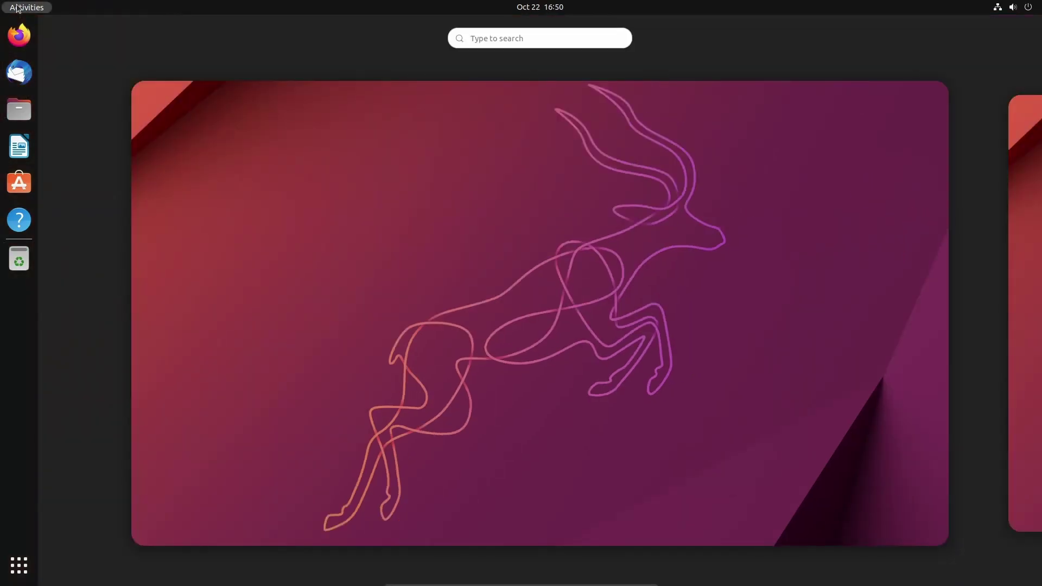
pyautogui.click(19, 183)
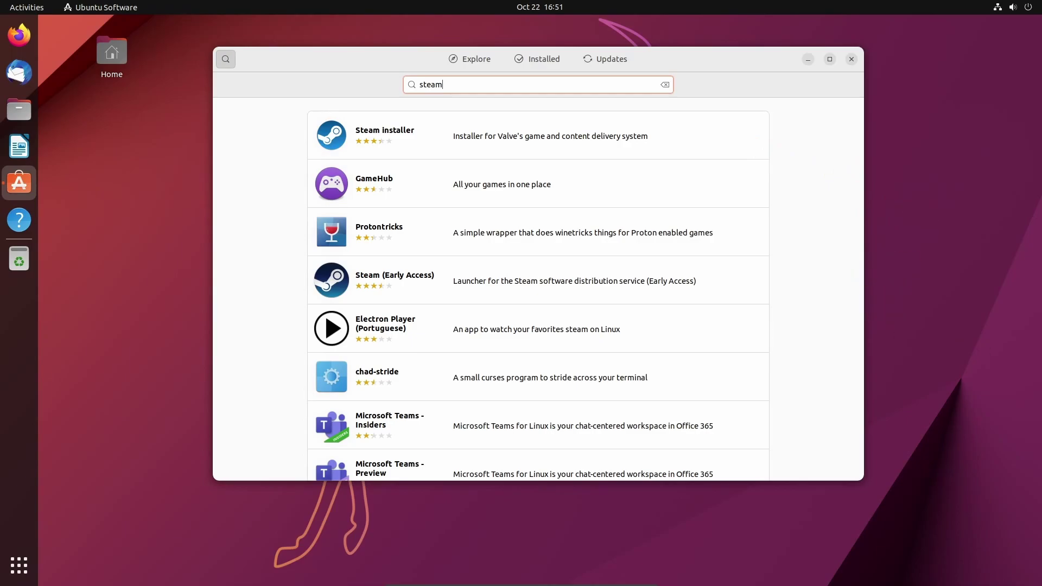
pyautogui.click(850, 59)
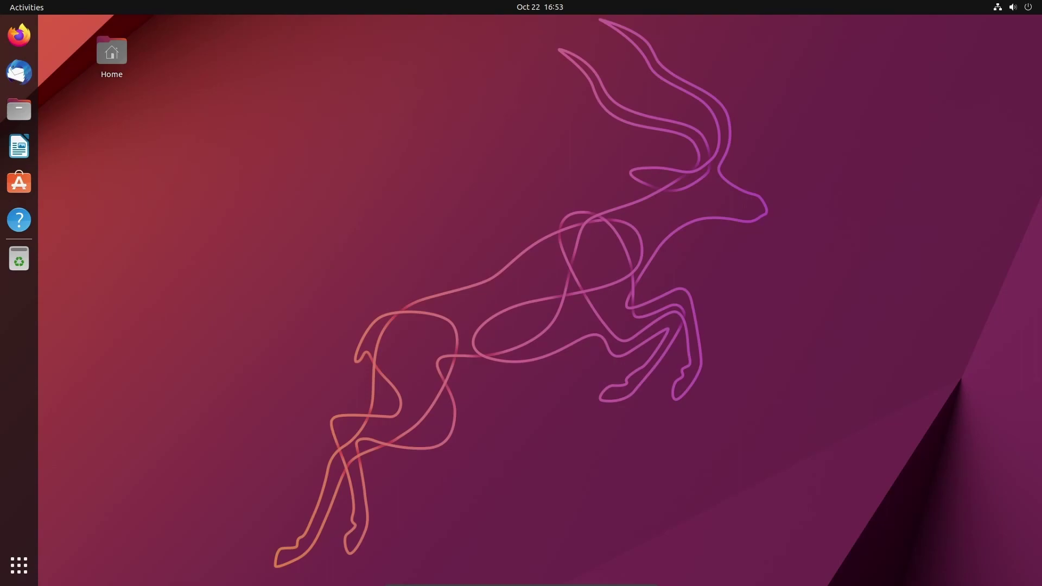
# - Launch Terminal from the app grid with 'term', quit htop with q and run neofetch
pyautogui.click(19, 565)
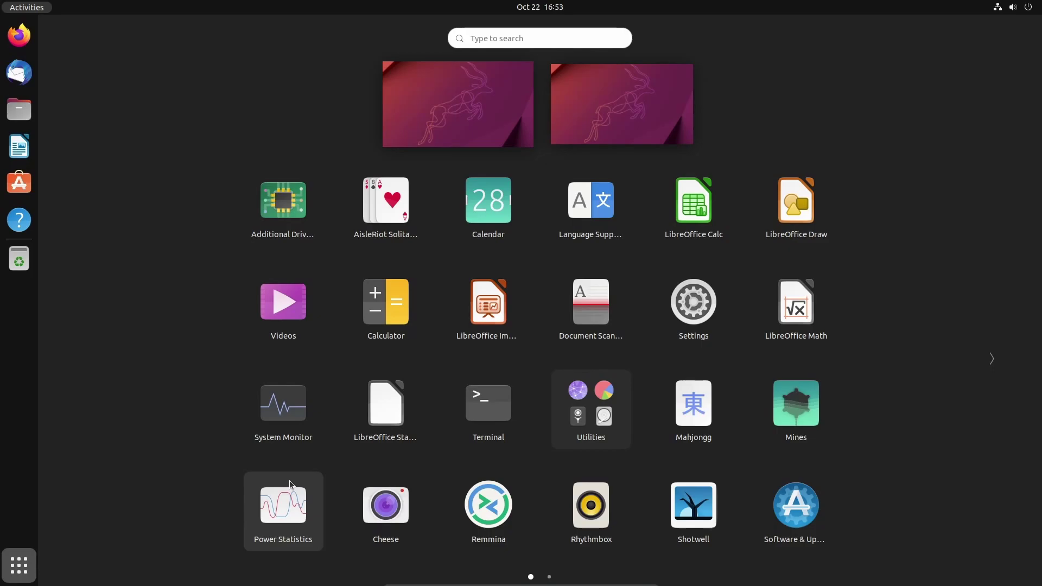
pyautogui.write('term')
pyautogui.press('Return')
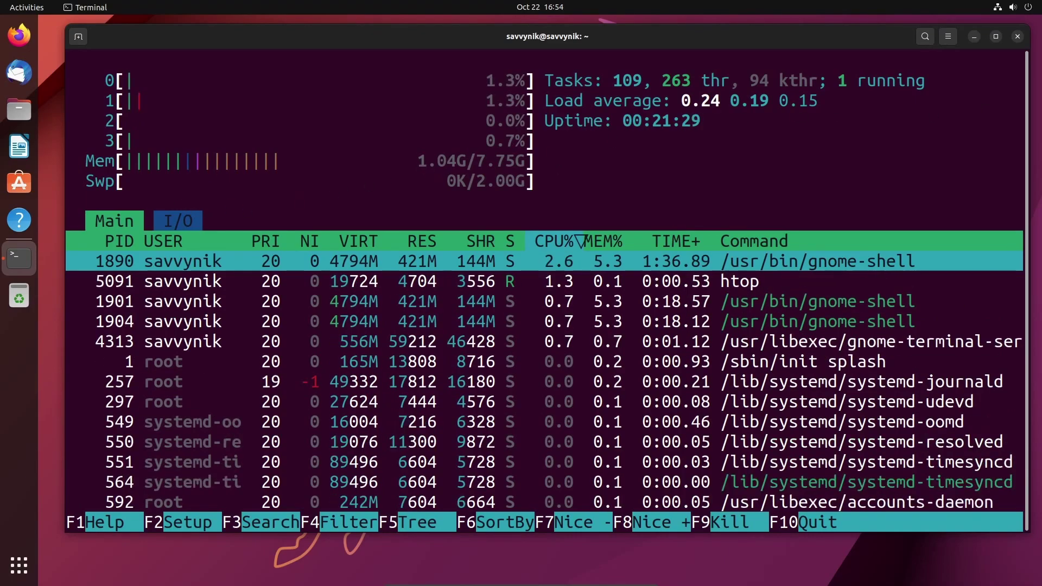
pyautogui.write('qneofetch')
pyautogui.press('Return')
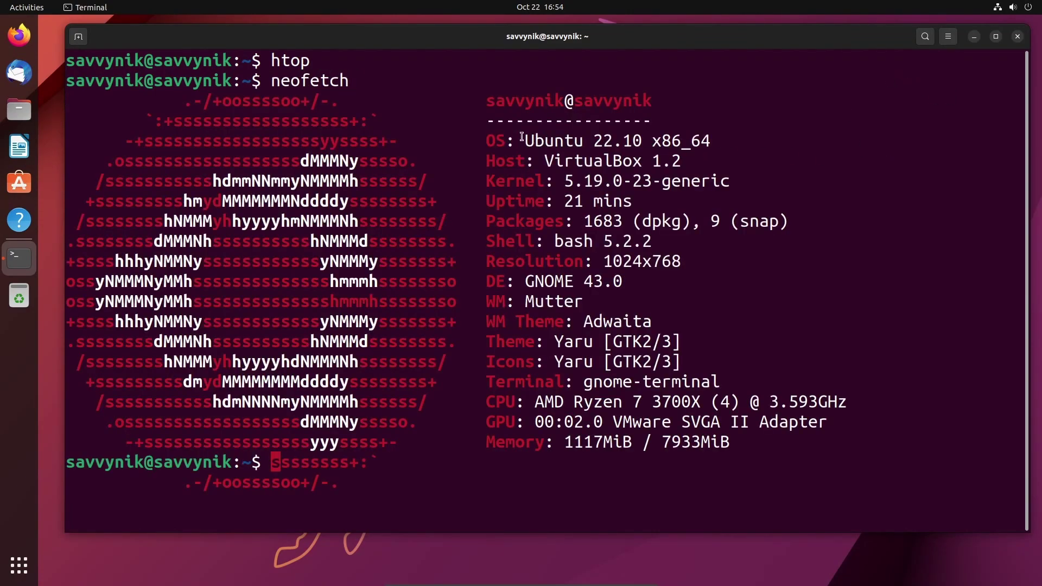
pyautogui.moveTo(525, 140); pyautogui.dragTo(645, 141)
pyautogui.click(705, 140)
pyautogui.moveTo(593, 221); pyautogui.dragTo(640, 219)
pyautogui.doubleClick(663, 221)
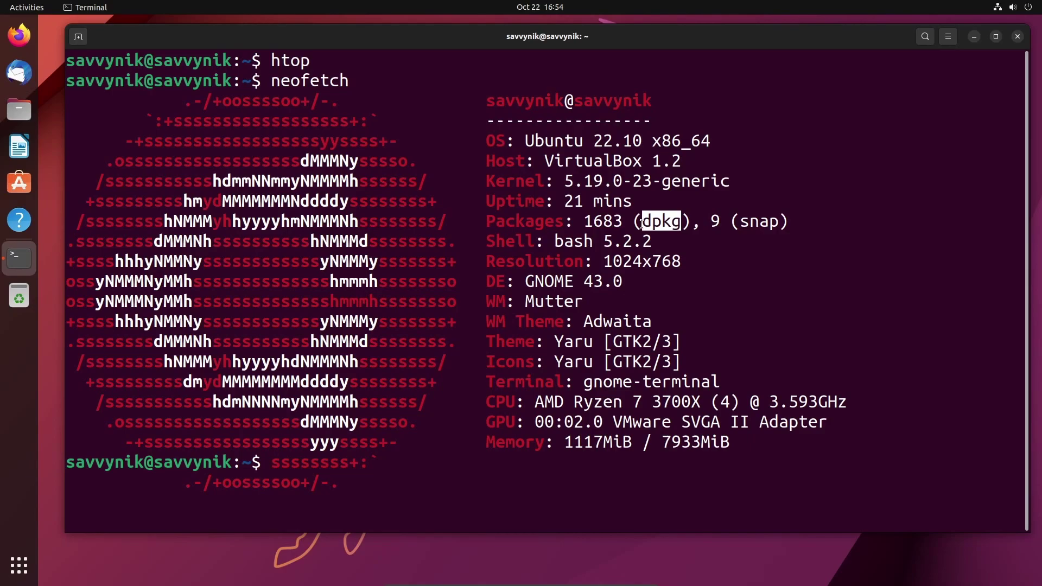
pyautogui.click(662, 221)
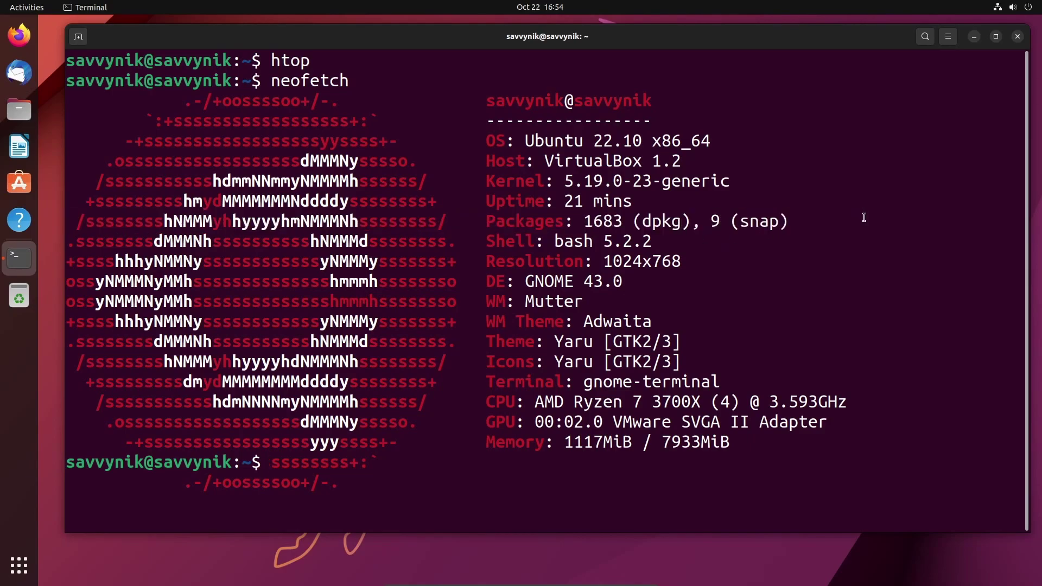
pyautogui.moveTo(553, 241); pyautogui.dragTo(685, 243)
pyautogui.click(686, 244)
pyautogui.moveTo(524, 281); pyautogui.dragTo(630, 282)
pyautogui.click(629, 283)
pyautogui.moveTo(534, 405); pyautogui.dragTo(842, 395)
pyautogui.click(849, 395)
# - Close the Terminal window with its title-bar X button
pyautogui.click(1017, 37)
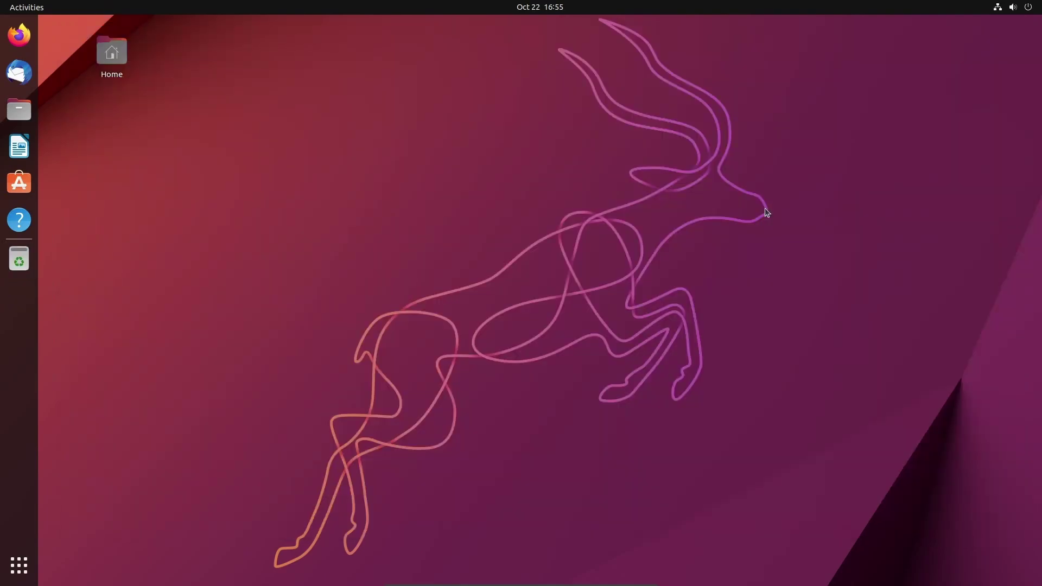